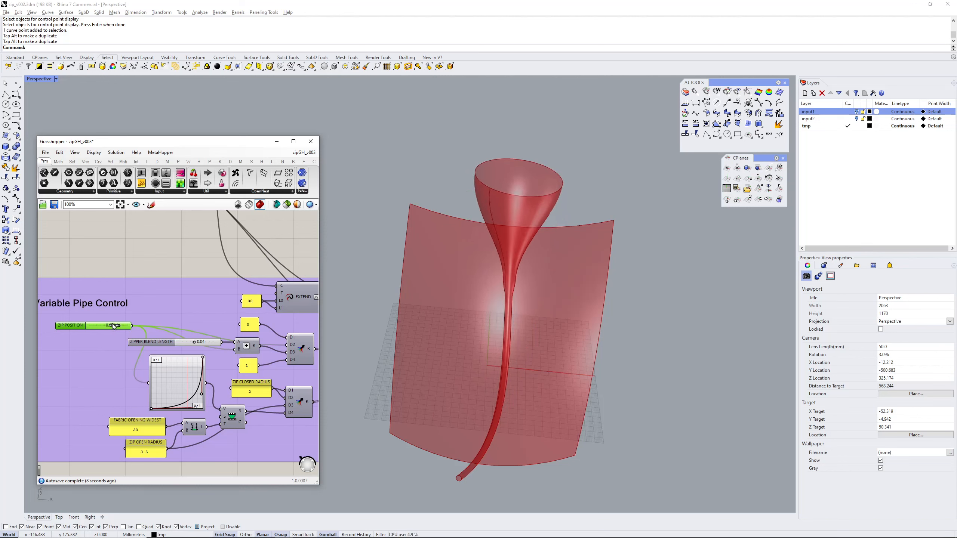
Set the FABRIC OPENING WIDEST panel in the Variable Pipe Control group to 35
right_click_drag(152, 354, 148, 287)
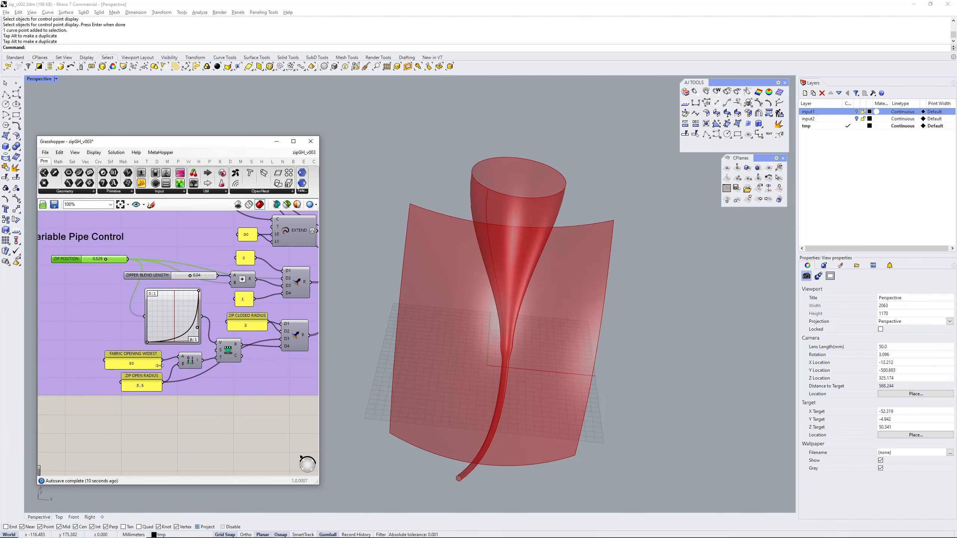
scroll(208, 373, "up", 3)
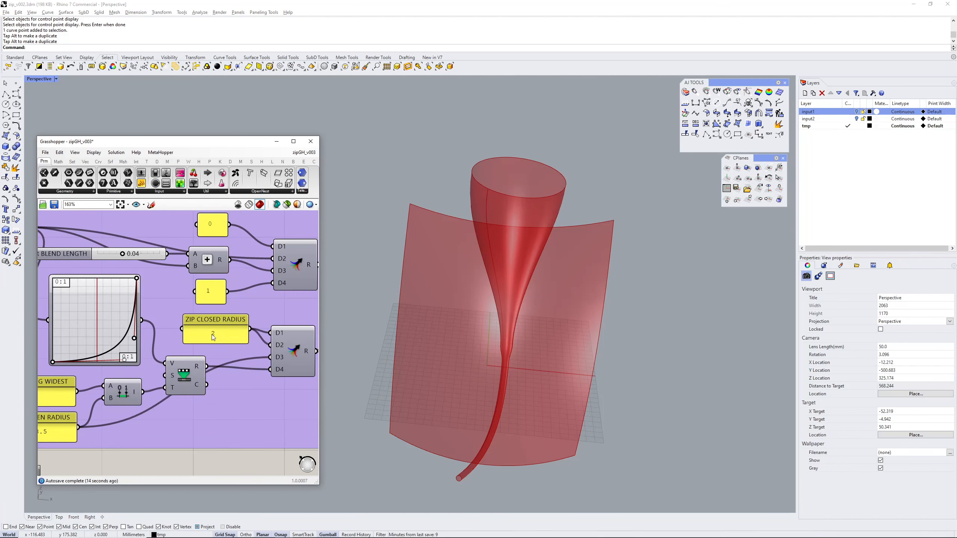
scroll(492, 332, "up", 4)
right_click_drag(491, 332, 479, 360)
right_click_drag(143, 425, 233, 413)
double_click(117, 380)
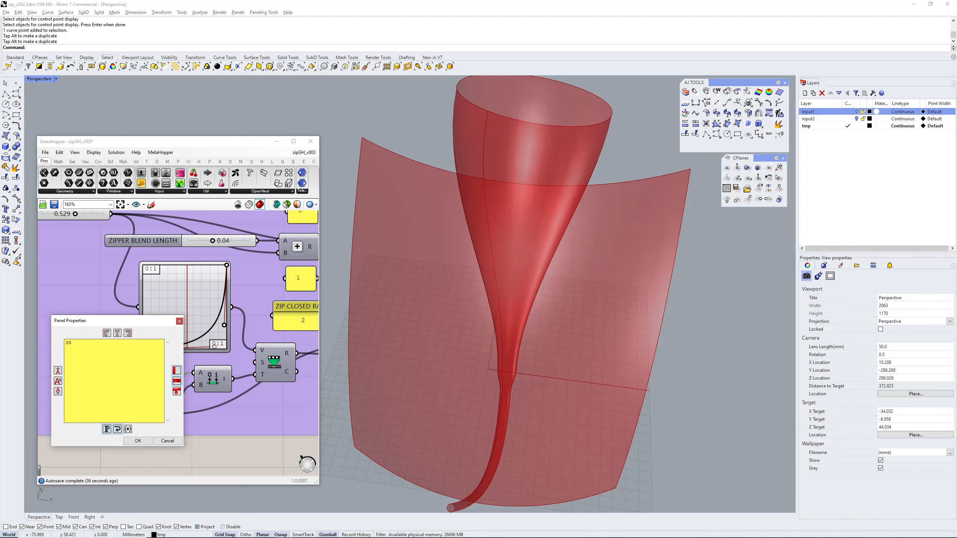
left_click(138, 440)
Turn off the preview of the variable pipe component
right_click_drag(495, 250, 516, 266)
scroll(526, 209, "down", 6)
right_click_drag(226, 365, 185, 381)
scroll(185, 379, "down", 2)
right_click_drag(261, 366, 162, 400)
left_click(225, 337)
key("ctrl+q")
Turn on the preview of the intersection component in the Main Surface Split group to see the zip curves on the surface
right_click_drag(225, 336, 112, 374)
scroll(150, 339, "up", 1)
left_click(185, 326)
key("ctrl+q")
right_click_drag(471, 330, 513, 220)
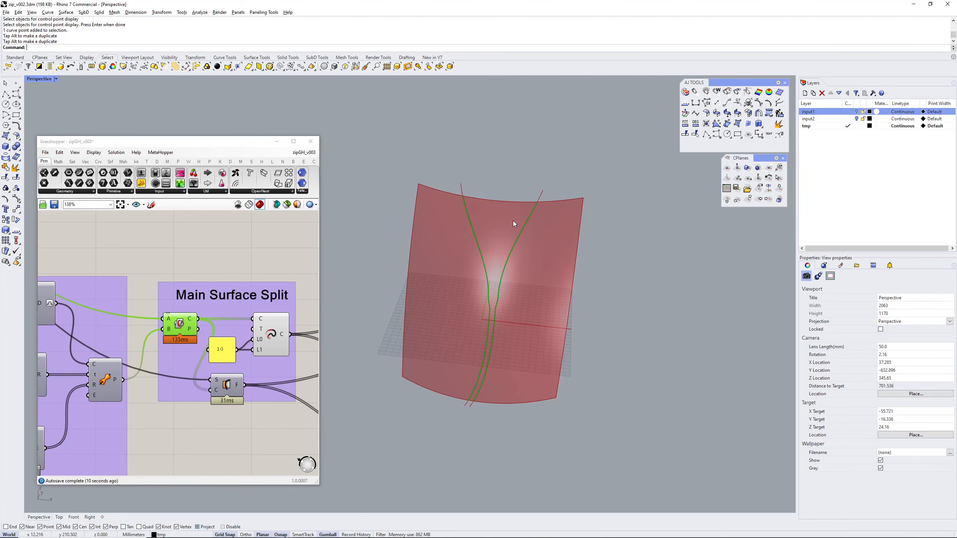
Set the extension type of the curve extension component in the Main Surface Split group to Smooth
right_click_drag(252, 343, 173, 298)
left_click(190, 318)
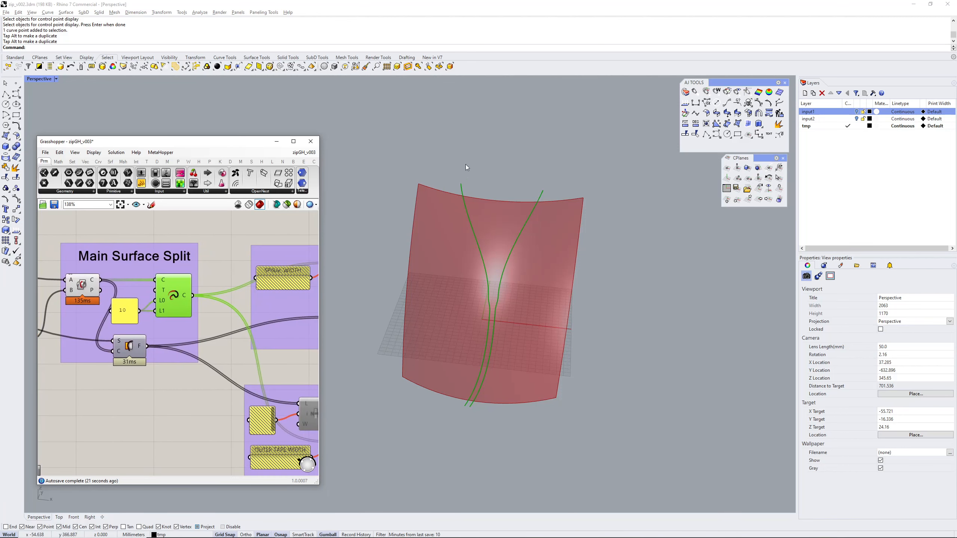
right_click(165, 291)
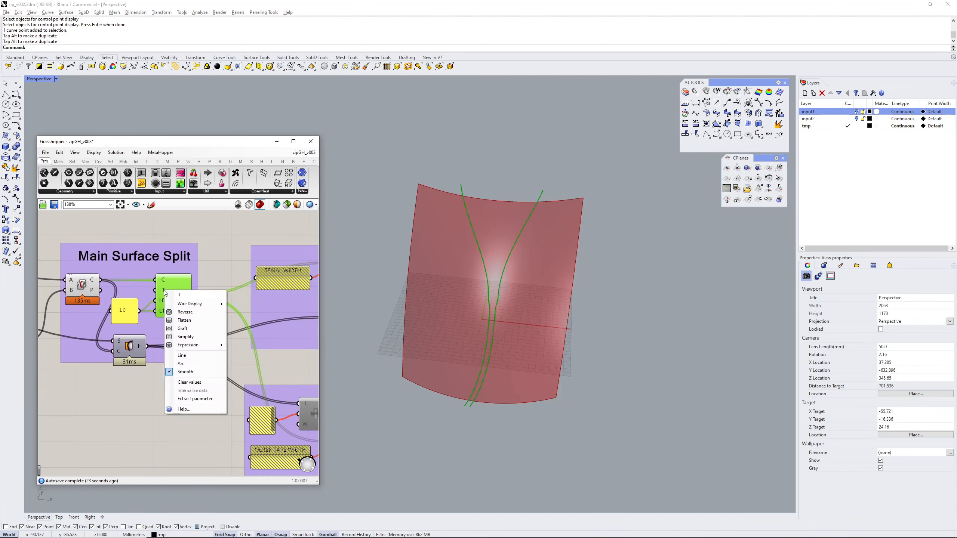
left_click(189, 372)
Enable all components in the Spiral Surface Split and OUTER TAPE SPLIT groups
scroll(120, 278, "down", 6)
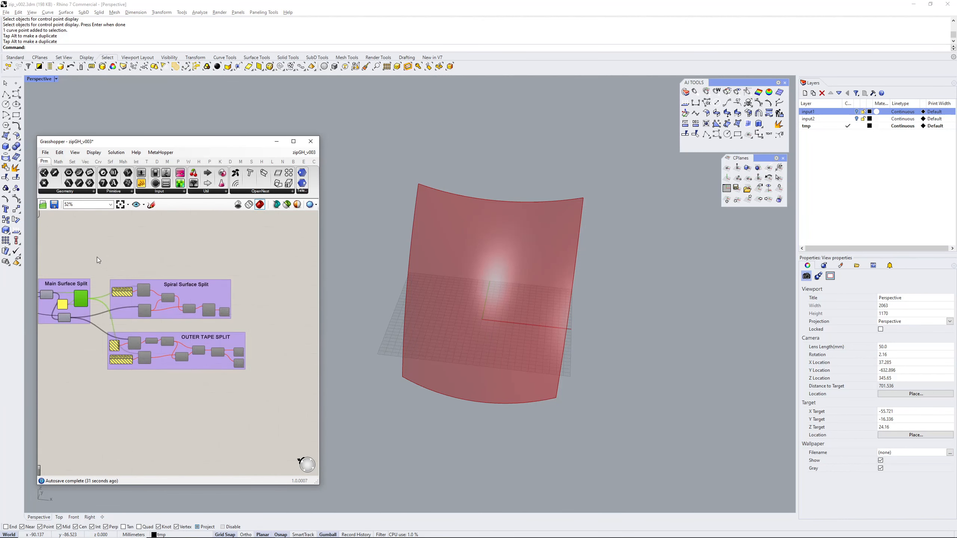
left_click_drag(98, 258, 275, 376)
key("space")
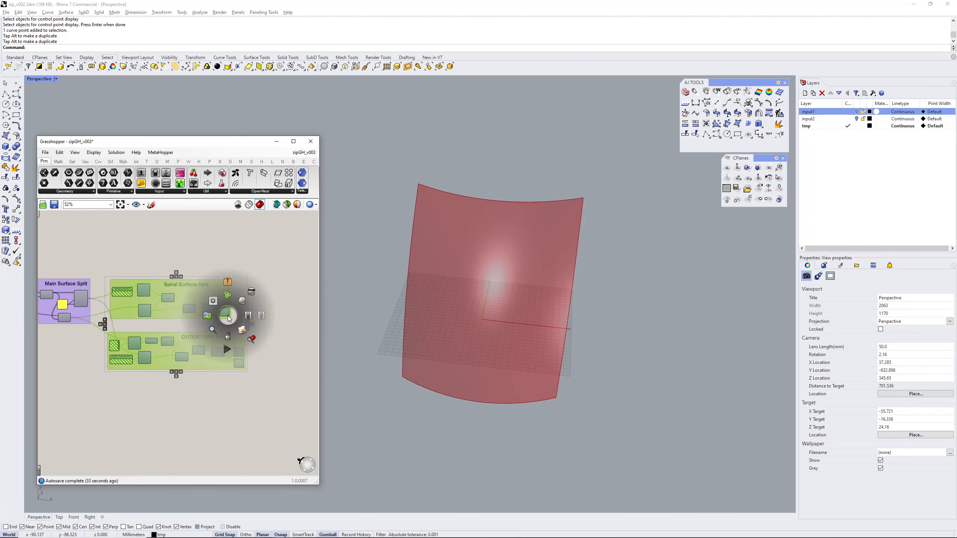
left_click(251, 315)
Preview the pipe component driven by SPIRAL WIDTH and examine the pipes along both zip edges
right_click_drag(297, 384, 209, 332)
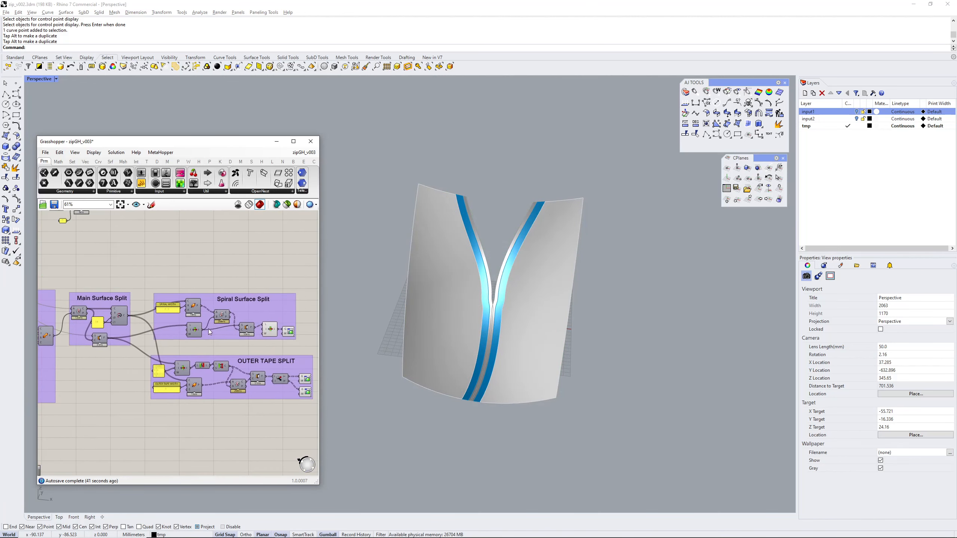
scroll(209, 331, "up", 5)
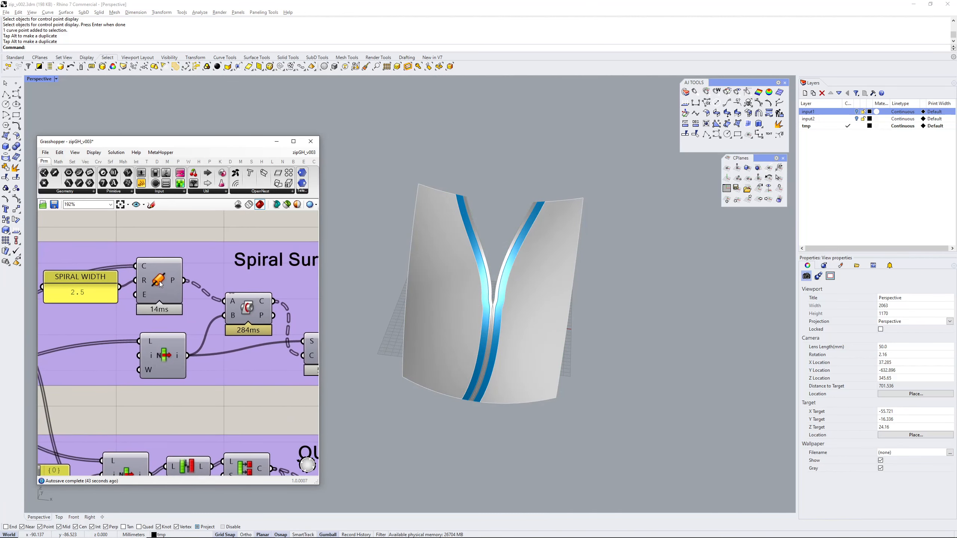
left_click(160, 284)
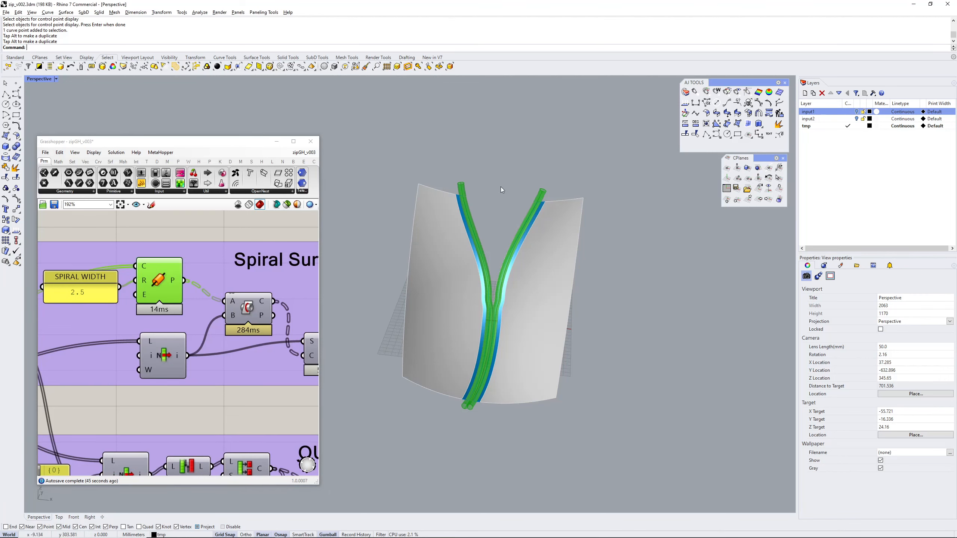
left_click(207, 230)
right_click_drag(562, 264, 570, 207)
scroll(512, 288, "up", 6)
mouse_move(508, 283)
right_mouse_down()
mouse_move(503, 269)
mouse_move(497, 297)
right_mouse_up()
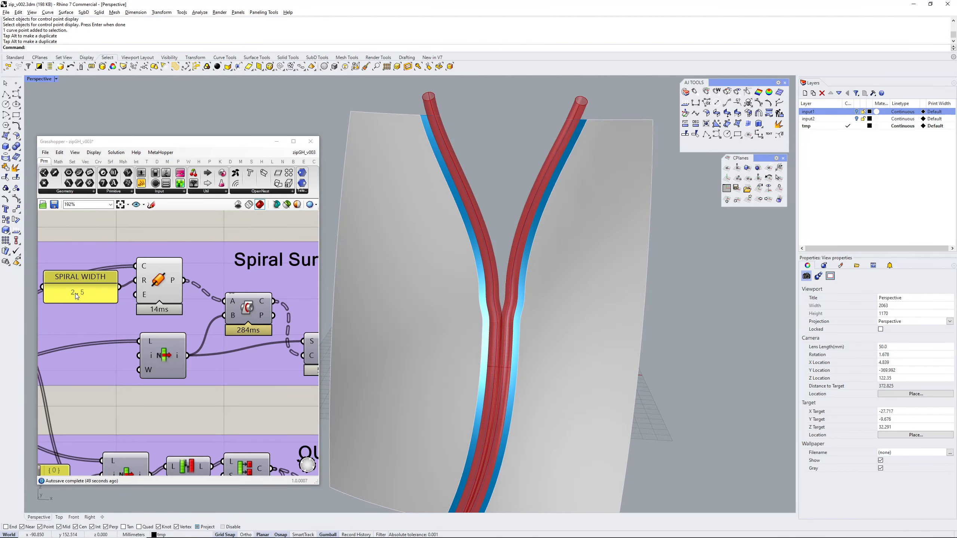
right_click_drag(409, 345, 466, 379)
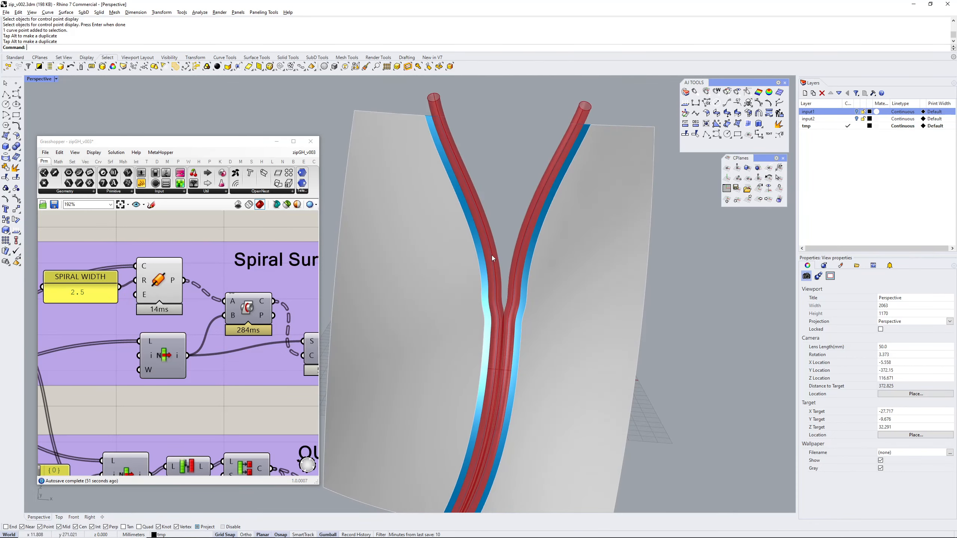
scroll(448, 132, "up", 6)
right_click_drag(448, 132, 448, 166)
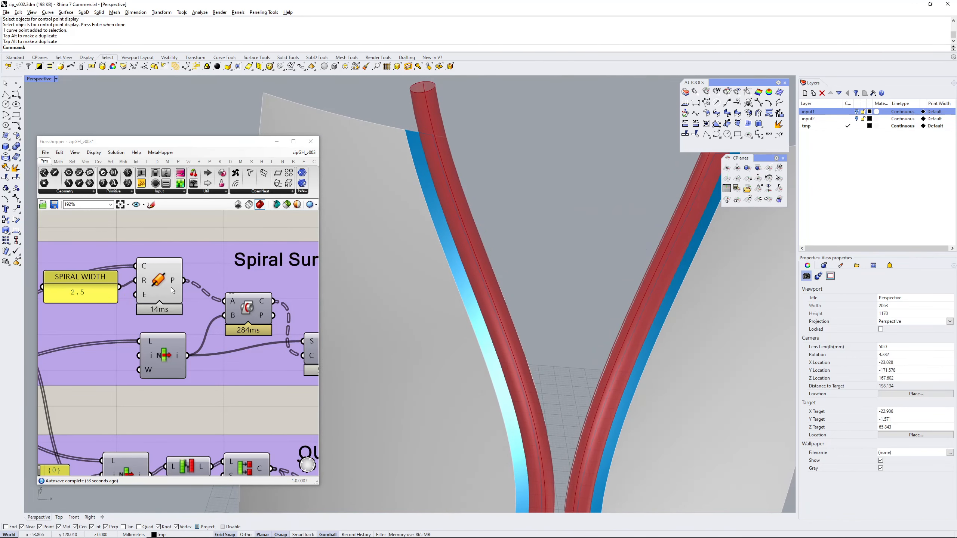
Turn off the preview of the SPIRAL WIDTH pipe component
left_click(162, 286)
key("ctrl+q")
right_click_drag(499, 212, 518, 232)
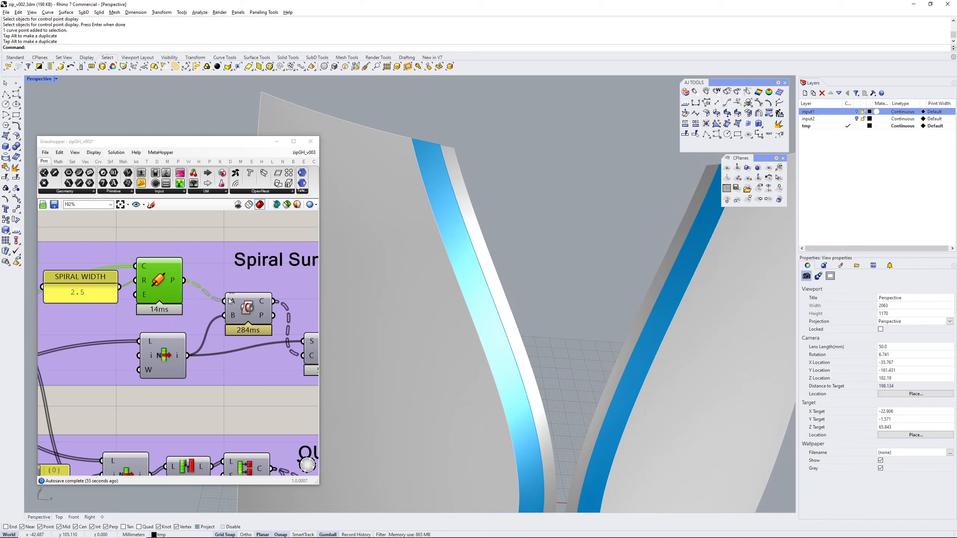
Select the list item and custom preview components of the Spiral Surface Split group to inspect the spiral strips
scroll(227, 298, "down", 2)
right_click_drag(227, 298, 131, 274)
scroll(131, 274, "down", 2)
scroll(215, 297, "up", 2)
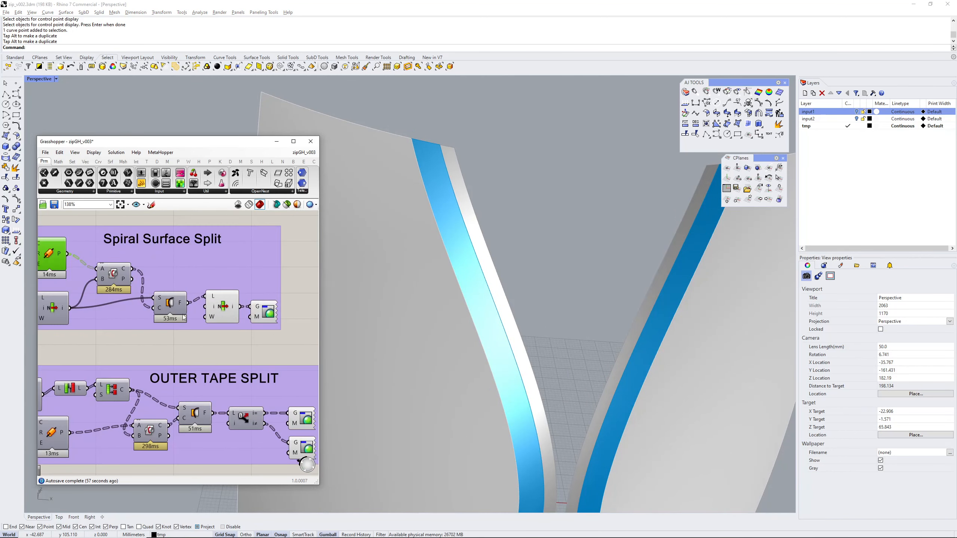
left_click(221, 309)
left_click(265, 316)
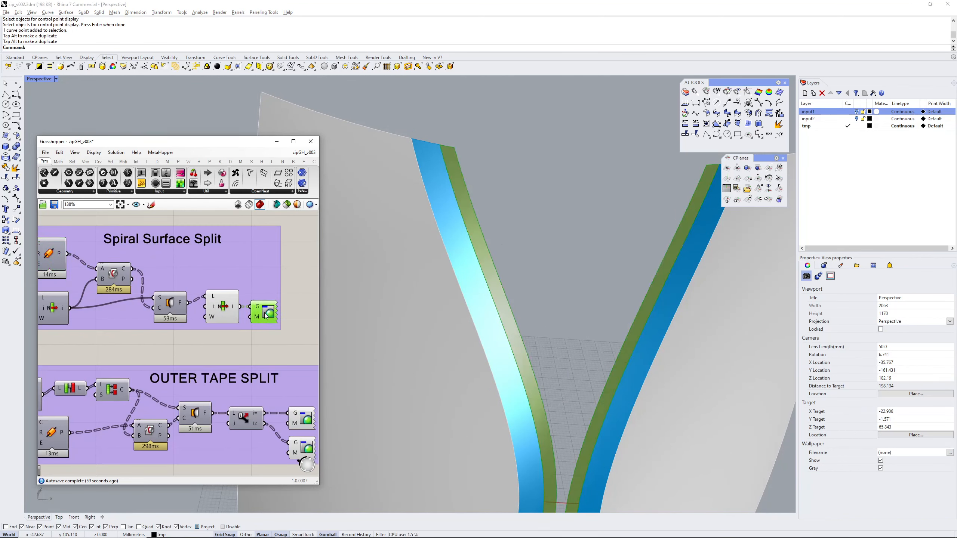
Review the OUTER TAPE SPLIT group and select its OUTER TAPE WIDTH pipe component to examine the pipes around the zip curves
scroll(306, 322, "down", 3)
right_click_drag(306, 321, 314, 286)
left_click(190, 404)
scroll(167, 332, "up", 2)
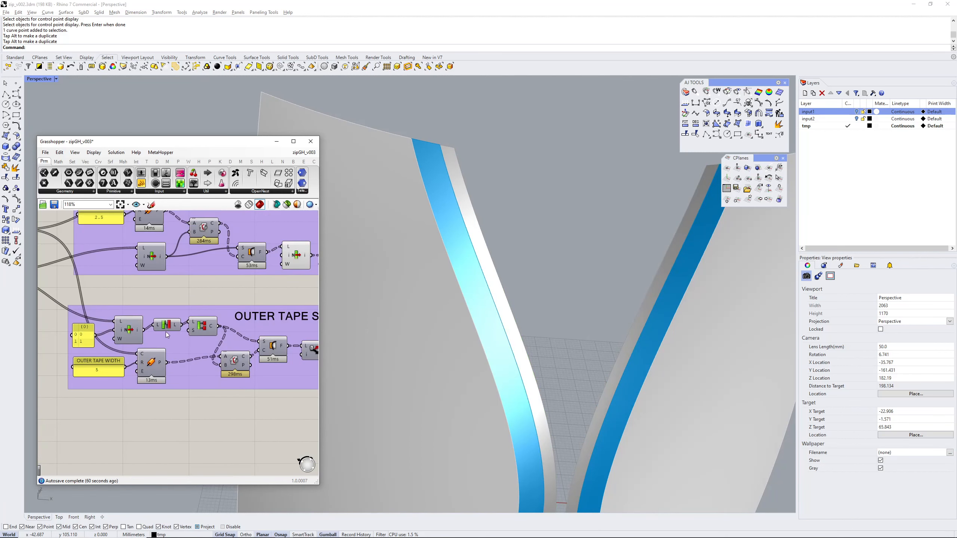
right_click_drag(258, 320, 185, 323)
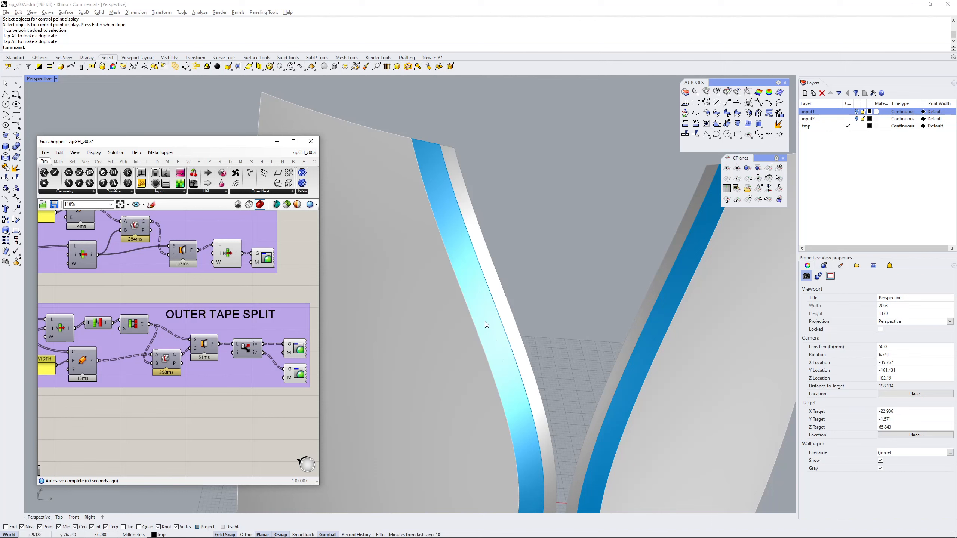
right_click_drag(516, 418, 511, 298)
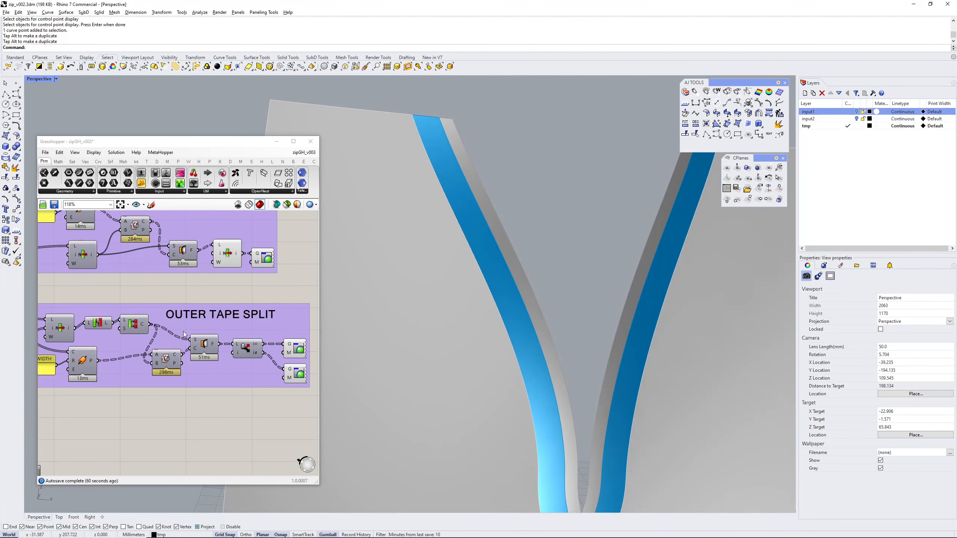
right_click_drag(143, 399, 234, 383)
scroll(109, 353, "up", 3)
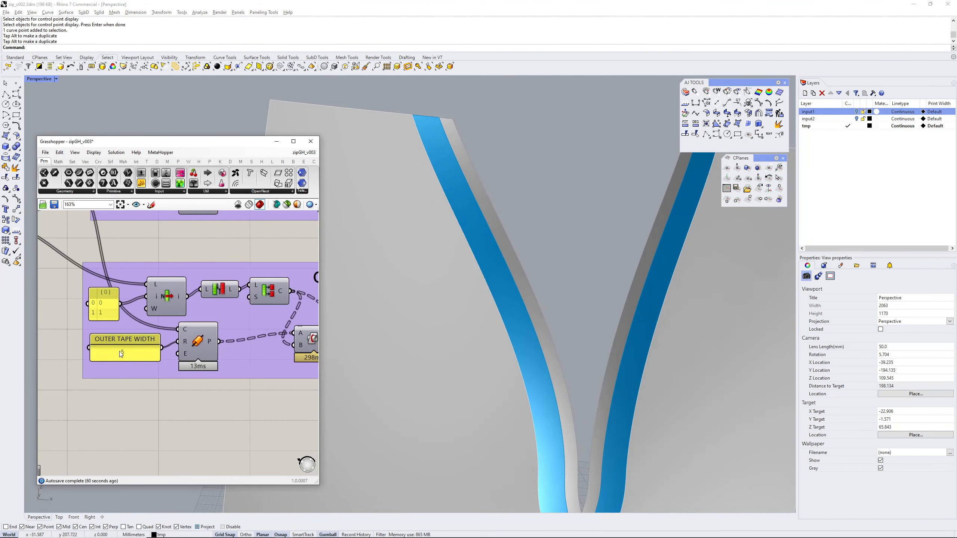
left_click(198, 357)
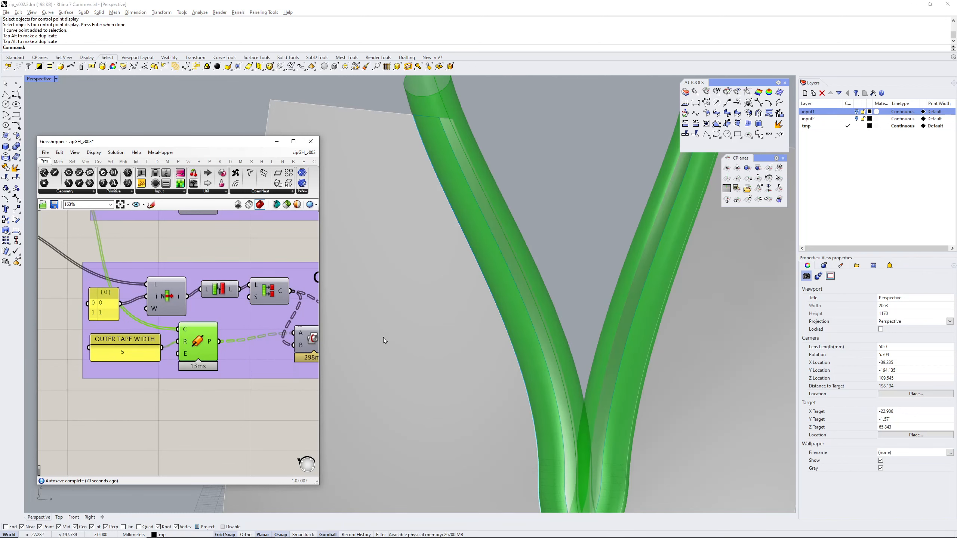
scroll(539, 304, "down", 4)
mouse_move(539, 303)
right_mouse_down()
mouse_move(532, 278)
mouse_move(544, 317)
right_mouse_up()
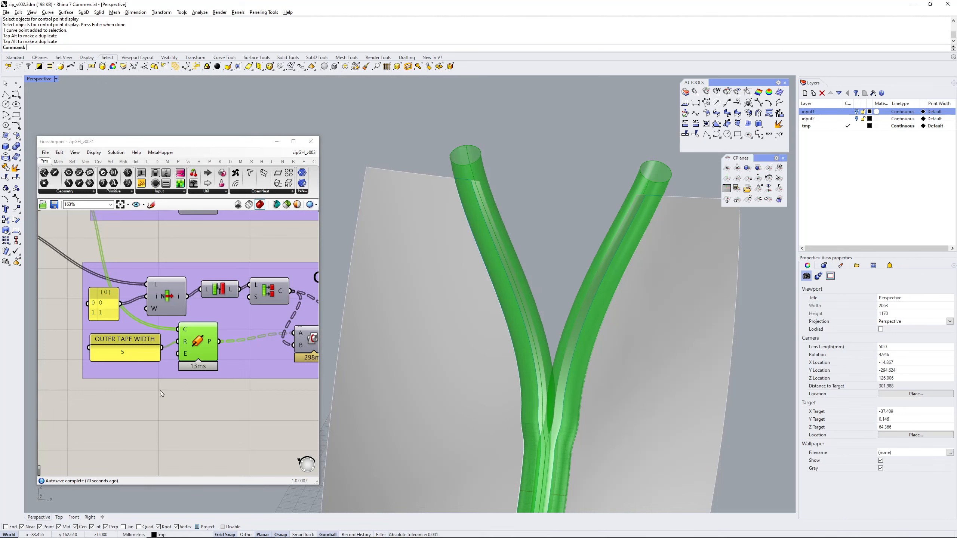
Turn off the preview of the OUTER TAPE WIDTH pipe component
left_click(189, 348)
key("ctrl+q")
right_click_drag(243, 401, 206, 369)
scroll(241, 380, "down", 2)
Examine the split fabric, outer tape and spiral strips around the zip opening from several angles
right_click_drag(576, 382, 549, 319)
scroll(537, 365, "down", 6)
right_click_drag(537, 368, 539, 264)
scroll(536, 331, "up", 5)
scroll(535, 172, "up", 4)
scroll(529, 348, "down", 6)
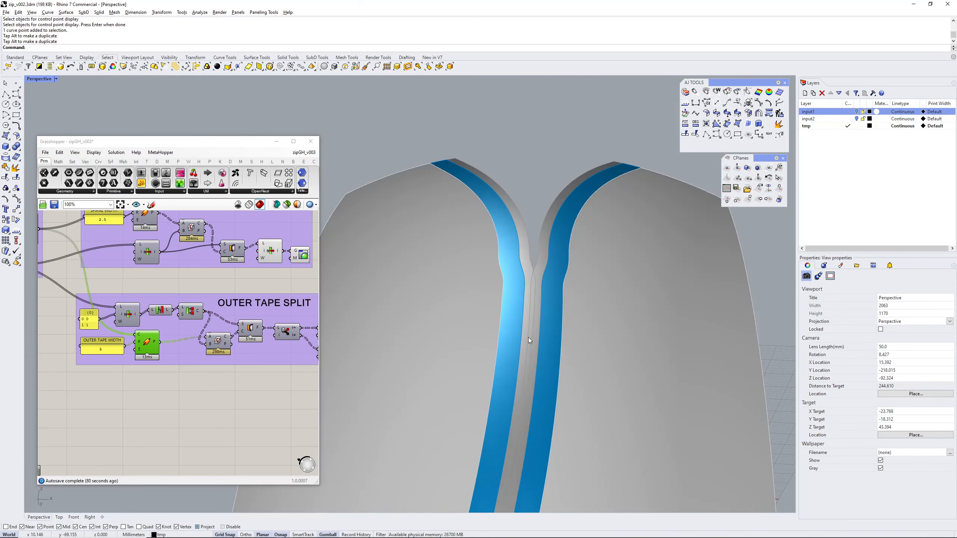
right_click_drag(527, 337, 491, 348)
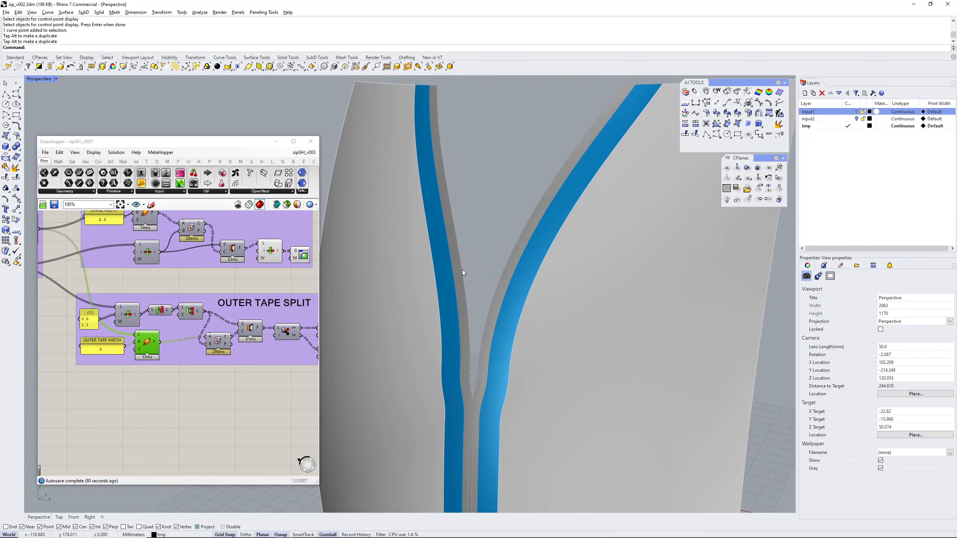
scroll(497, 298, "down", 5)
mouse_move(497, 298)
right_mouse_down()
mouse_move(514, 259)
mouse_move(482, 294)
right_mouse_up()
scroll(448, 324, "down", 3)
Test the ZIP POSITION slider of the Variable Pipe Control group at 0.445 and at 0.2
right_click_drag(172, 327, 212, 349)
scroll(213, 350, "down", 3)
right_click_drag(113, 334, 256, 333)
scroll(169, 320, "up", 3)
scroll(170, 339, "down", 2)
right_click_drag(169, 339, 221, 340)
scroll(151, 313, "up", 5)
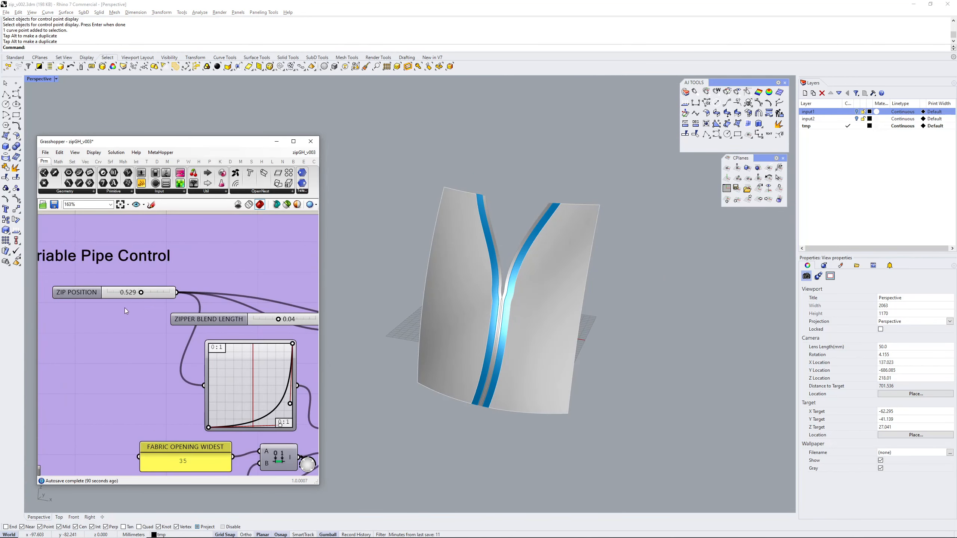
mouse_move(142, 292)
left_mouse_down()
mouse_move(156, 293)
mouse_move(133, 294)
left_mouse_up()
left_click(147, 293)
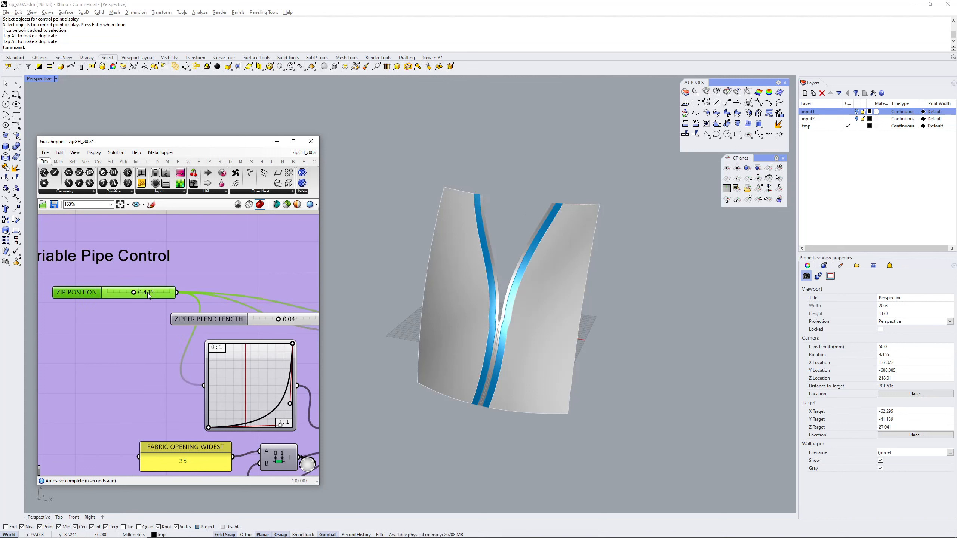
double_click(148, 293)
type(".2")
key("Return")
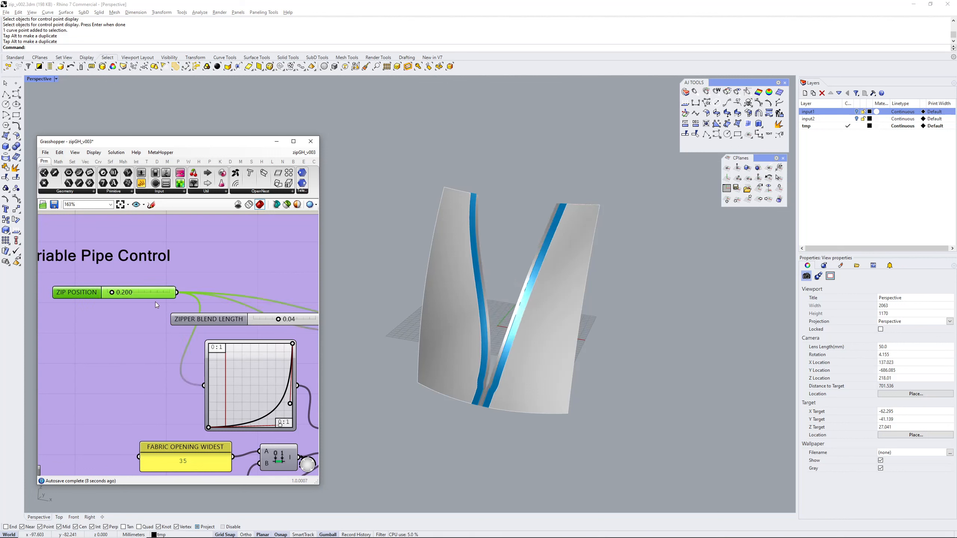
Set the ZIP POSITION slider to 0.5
double_click(124, 294)
type(".5")
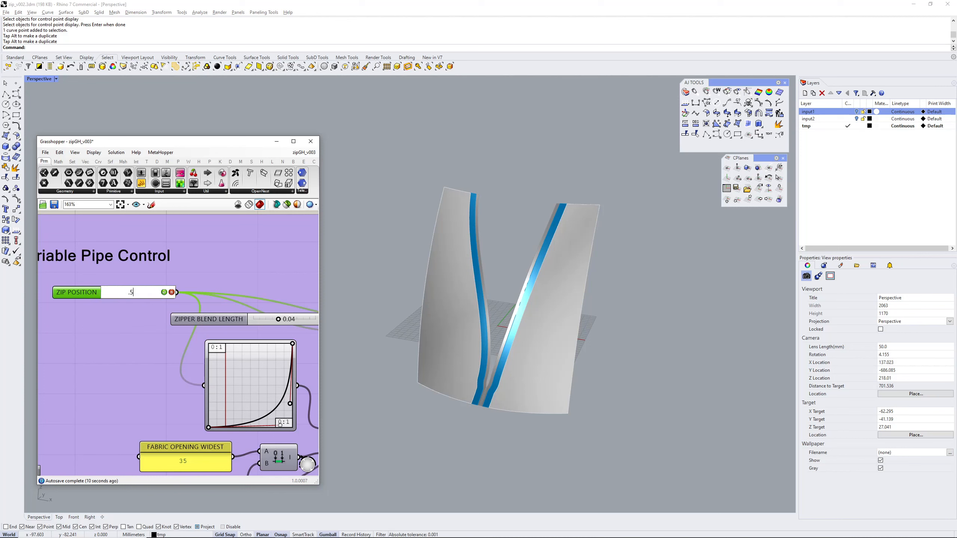
key("Return")
Turn on the input1 layer and display the control points of its surface
scroll(144, 339, "down", 6)
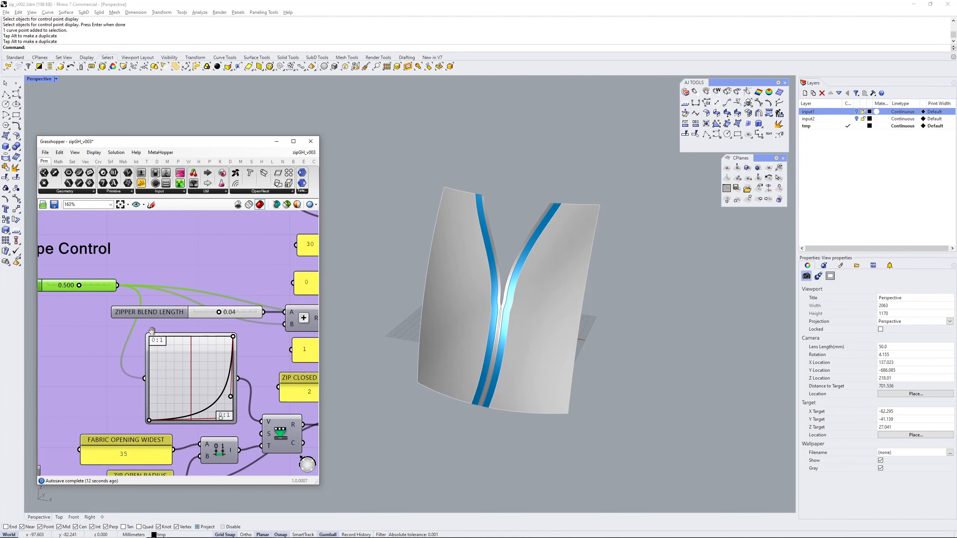
right_click_drag(143, 338, 51, 322)
scroll(227, 337, "up", 3)
right_click_drag(233, 337, 285, 352)
right_click_drag(547, 258, 518, 274)
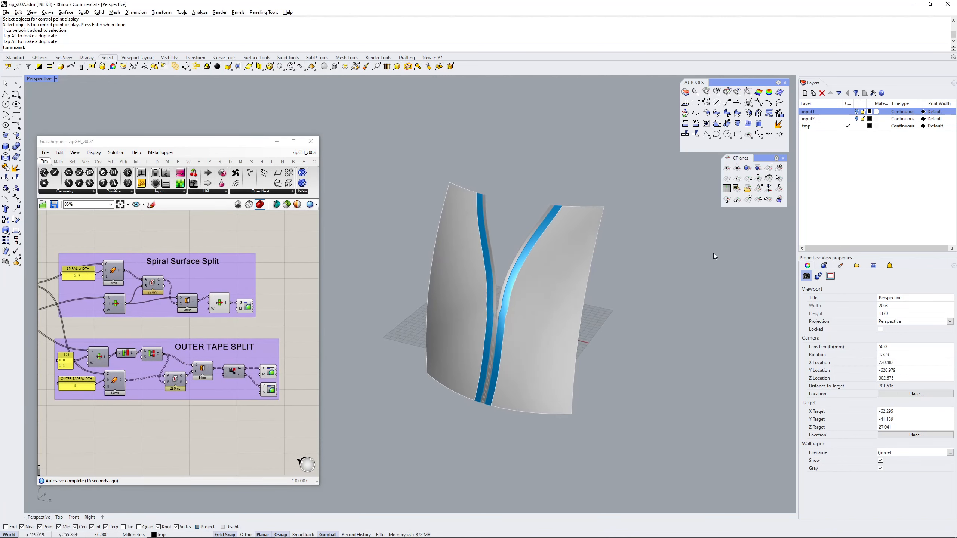
left_click(856, 119)
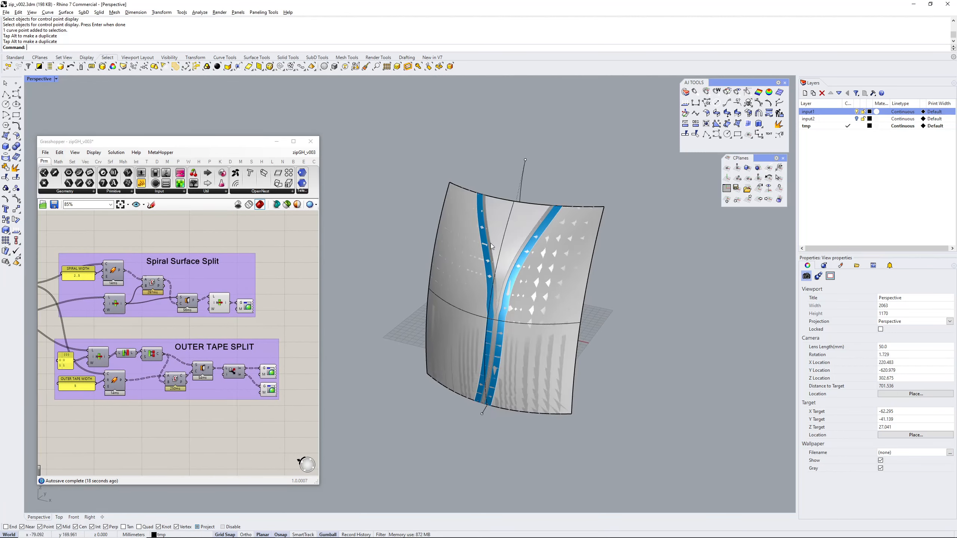
left_click(519, 213)
key("F10")
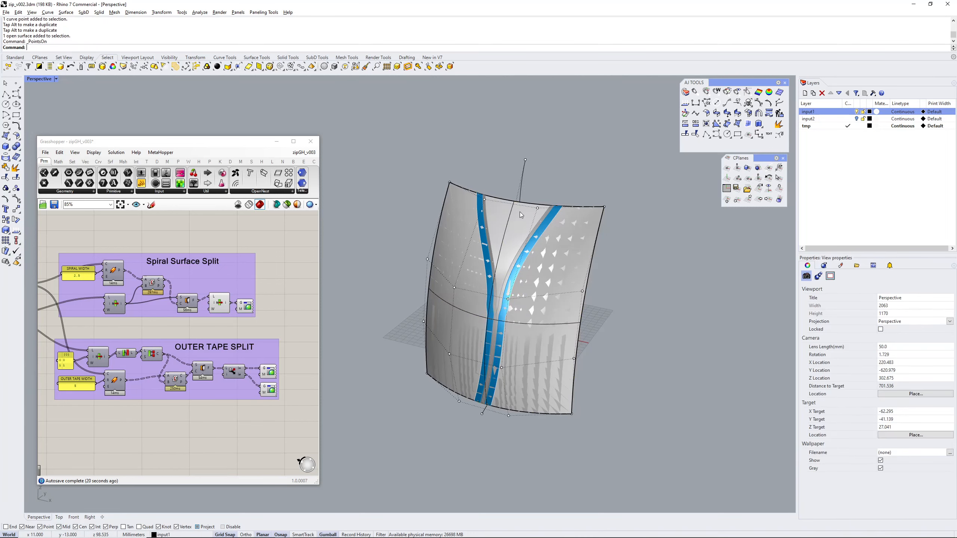
Select the four control points along the surface's upper edge and move them backward along the Y axis
left_click_drag(424, 161, 618, 231)
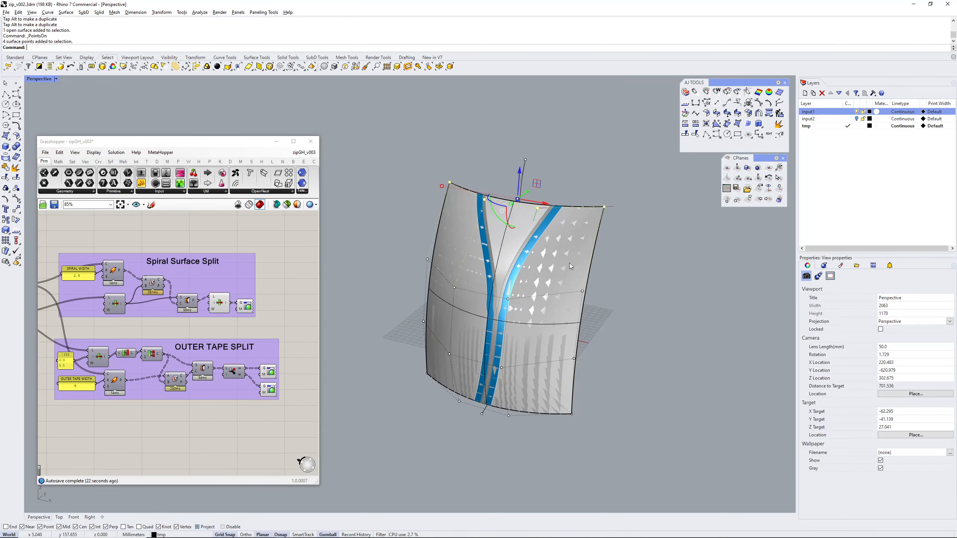
right_click_drag(569, 263, 540, 193)
left_click_drag(530, 194, 544, 190)
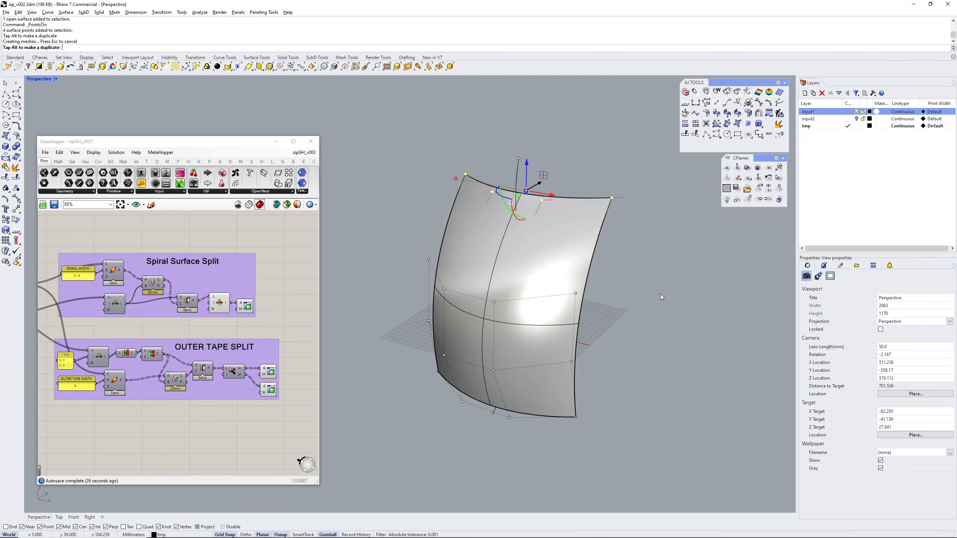
Deselect the control points, hide the input1 layer and make input2 the current layer so its geometry is shown
left_click(659, 290)
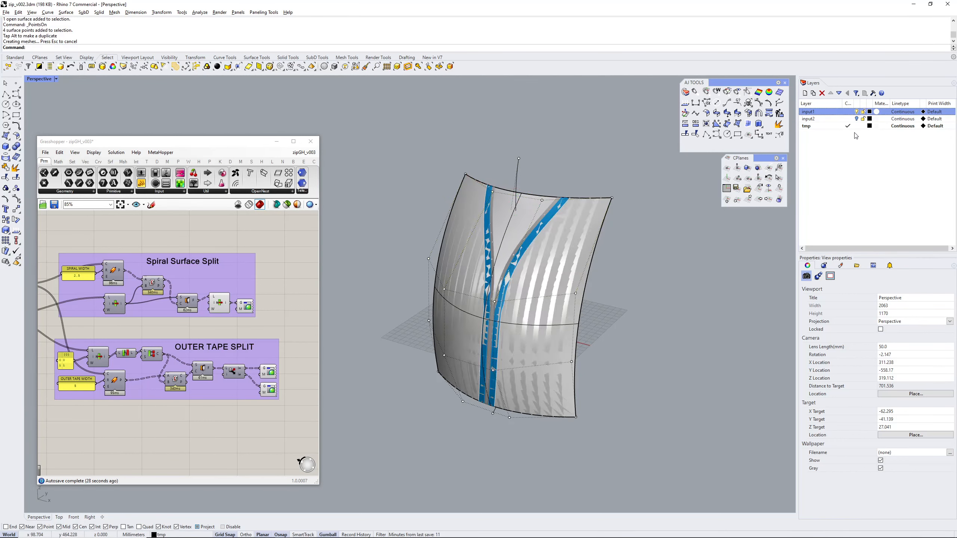
left_click(856, 113)
right_click_drag(548, 299, 639, 294)
left_click(847, 118)
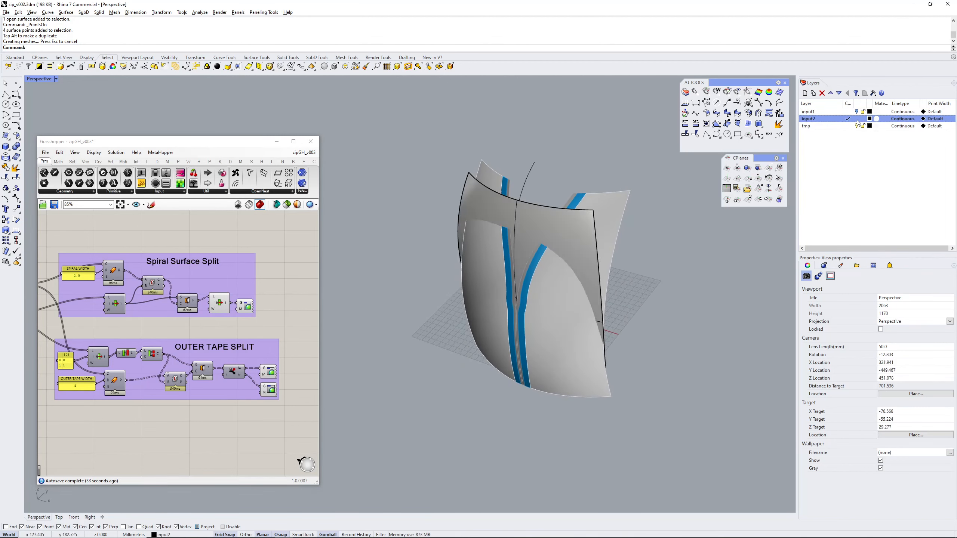
right_click_drag(697, 263, 645, 258)
scroll(642, 258, "down", 4)
Disable the Grasshopper solver before swapping the input geometry
right_click_drag(197, 257, 252, 270)
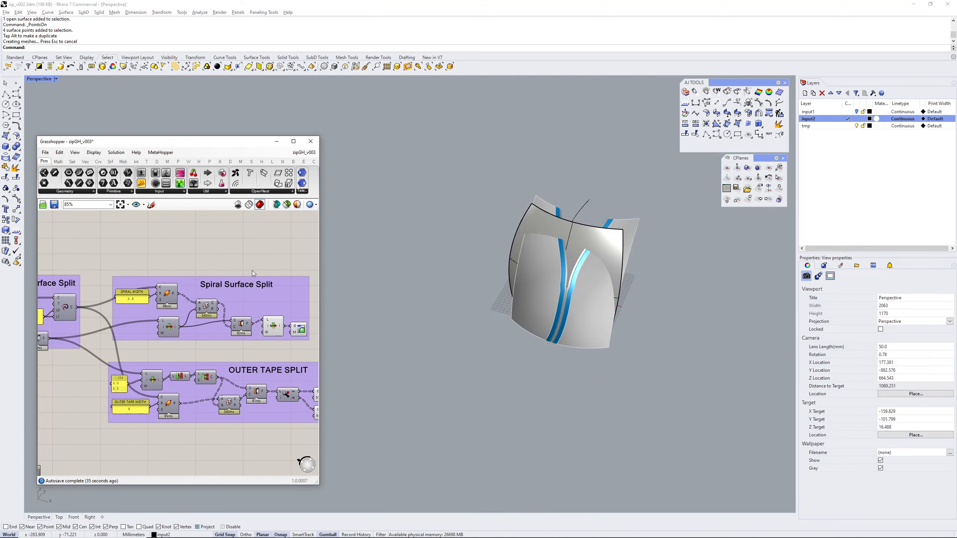
scroll(226, 270, "down", 3)
right_click_drag(131, 262, 245, 321)
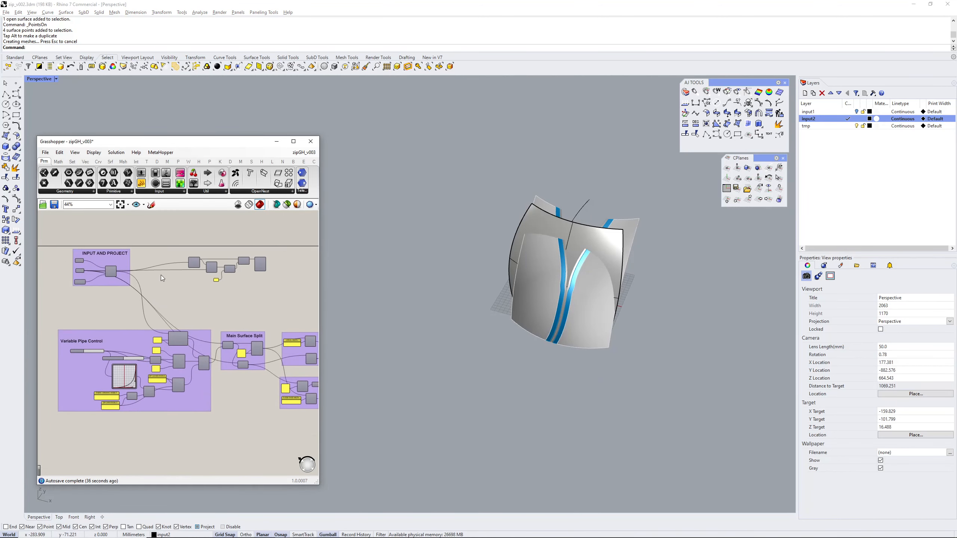
left_click(116, 152)
left_click(130, 173)
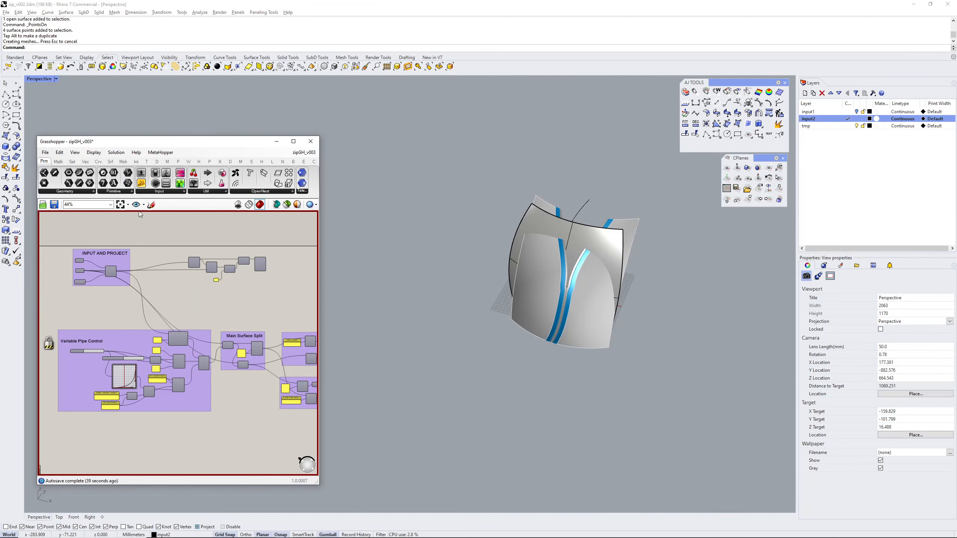
Reference the vertical centre curve of the input2 geometry as the single curve in the INPUT AND PROJECT group's Curve parameter
scroll(126, 290, "up", 5)
right_click(109, 263)
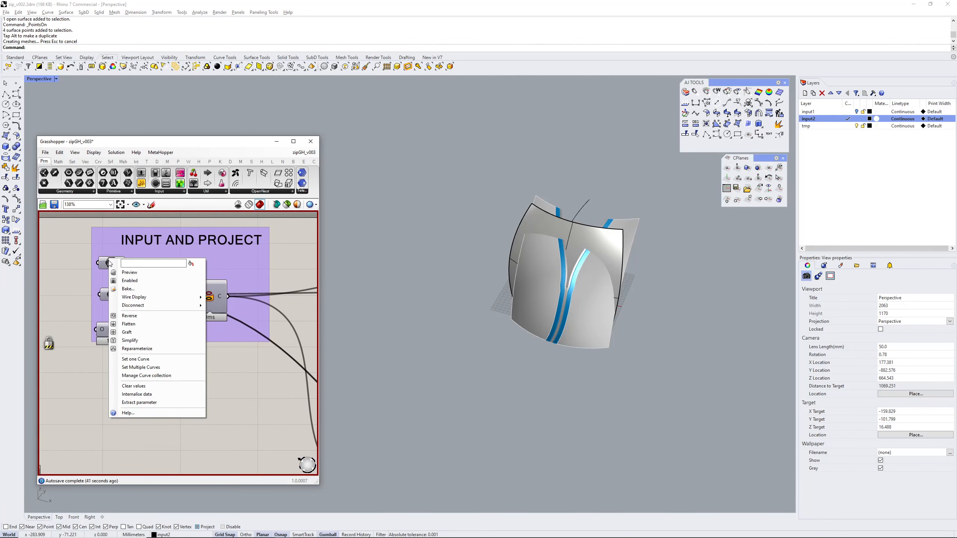
left_click(139, 359)
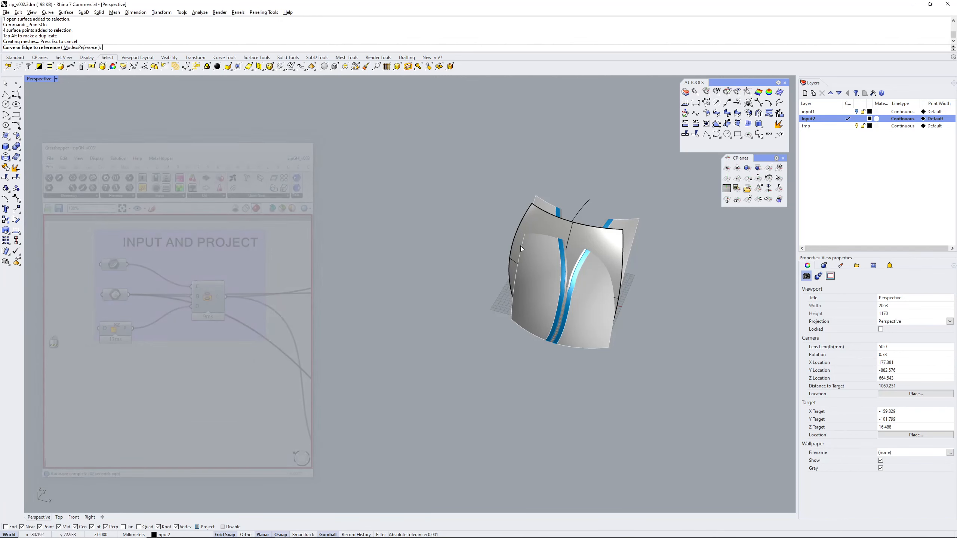
scroll(581, 214, "up", 3)
left_click(582, 209)
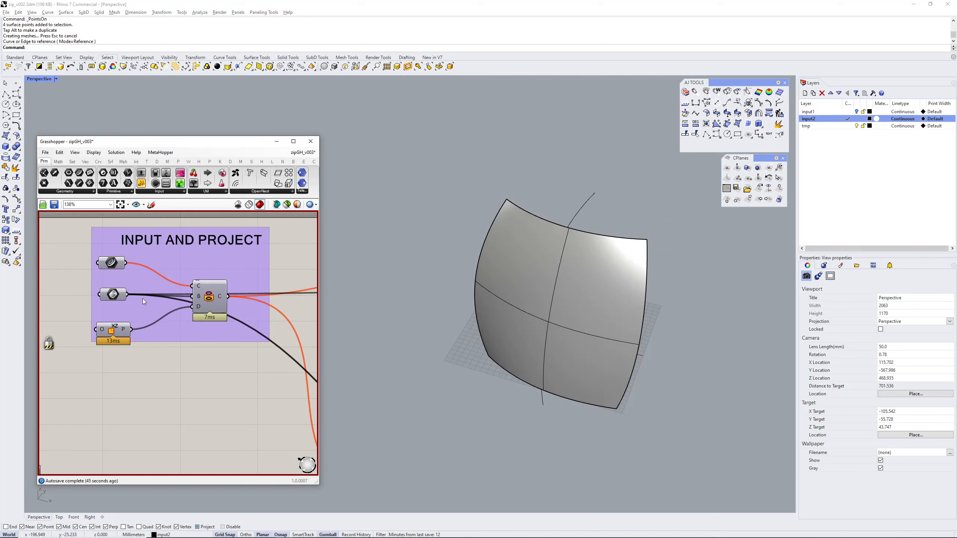
Reference the input2 surface as the single Brep in the INPUT AND PROJECT group and re-enable the solver
right_click(114, 296)
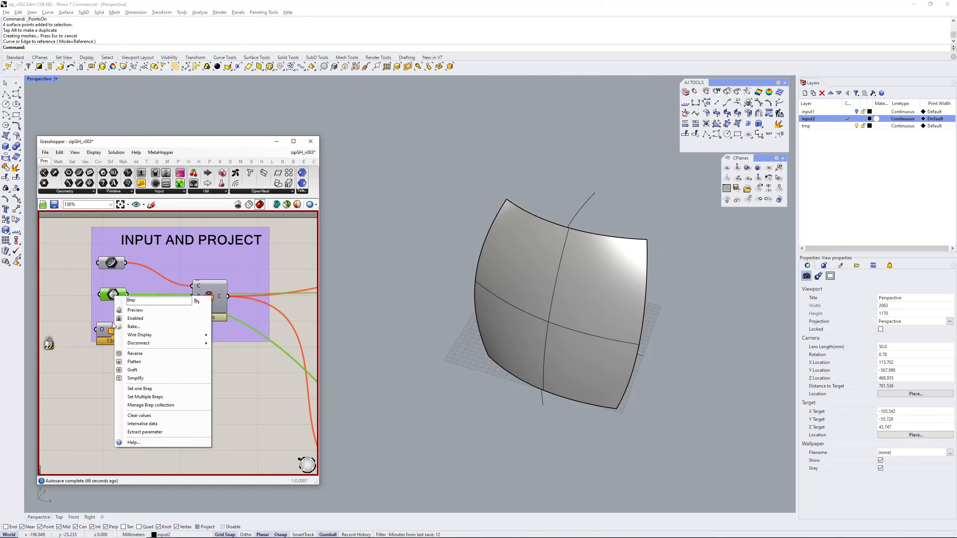
left_click(140, 388)
left_click(552, 251)
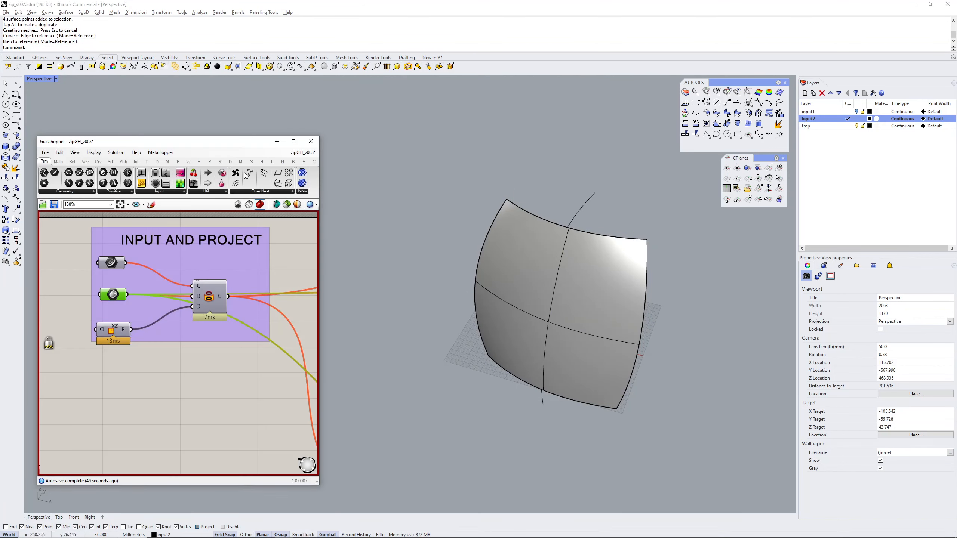
left_click(115, 152)
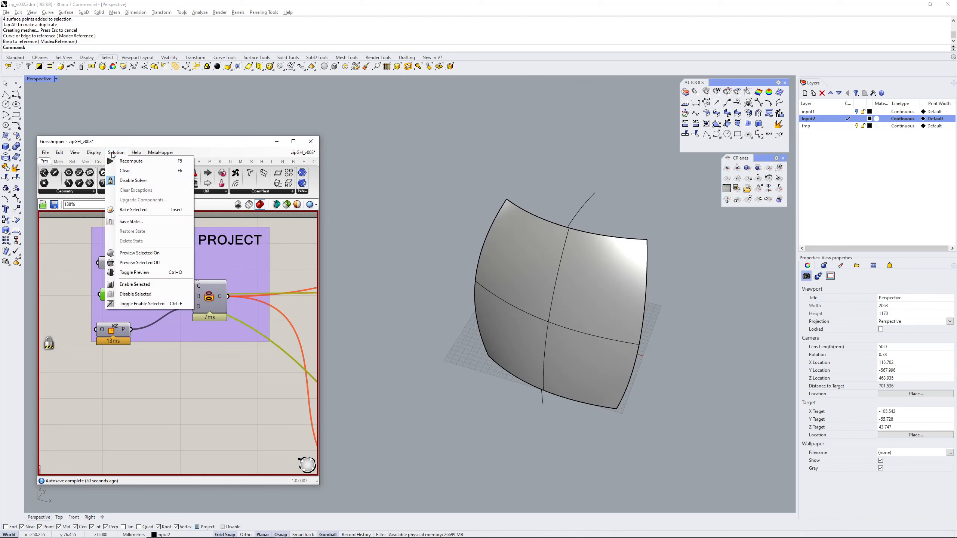
left_click(133, 181)
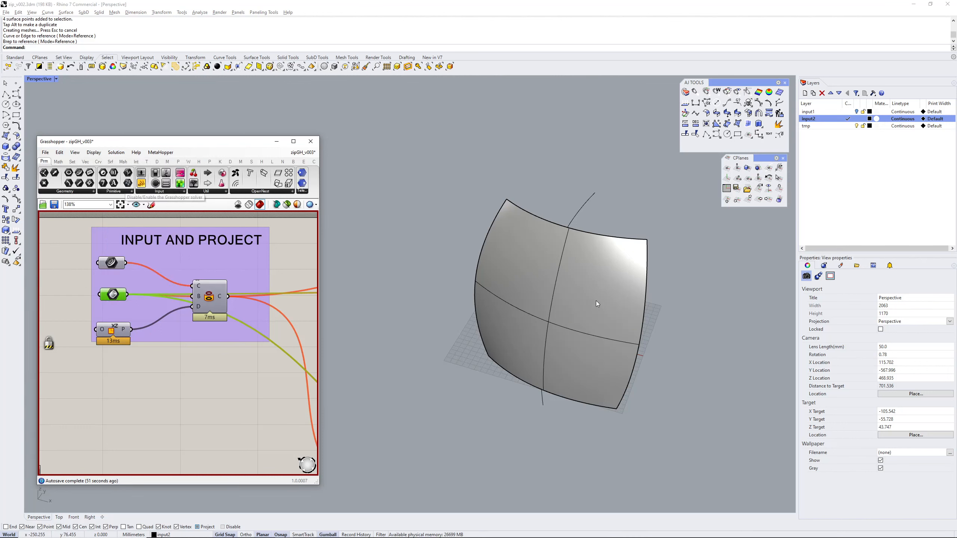
Make tmp the current layer and hide the input2 layer to inspect the zipper split up close on the new surface
left_click(849, 126)
left_click(856, 119)
right_click_drag(586, 276, 544, 318)
scroll(522, 267, "up", 6)
scroll(583, 240, "down", 4)
scroll(517, 300, "up", 4)
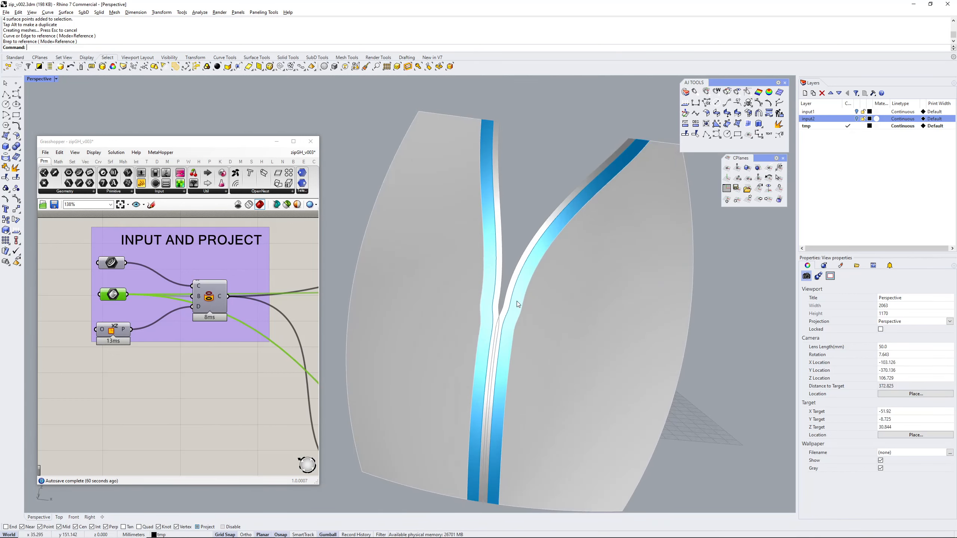